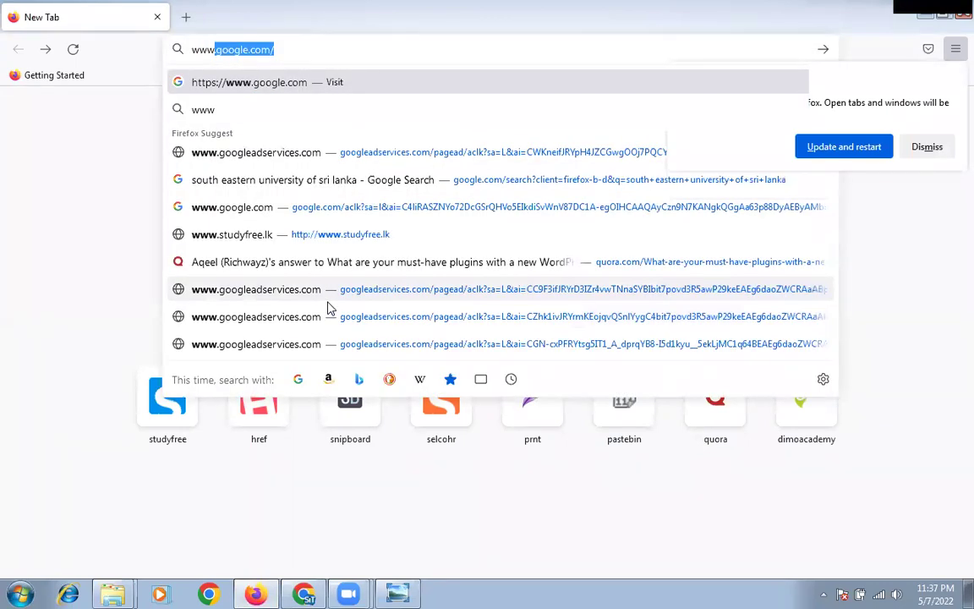
text(.stu)
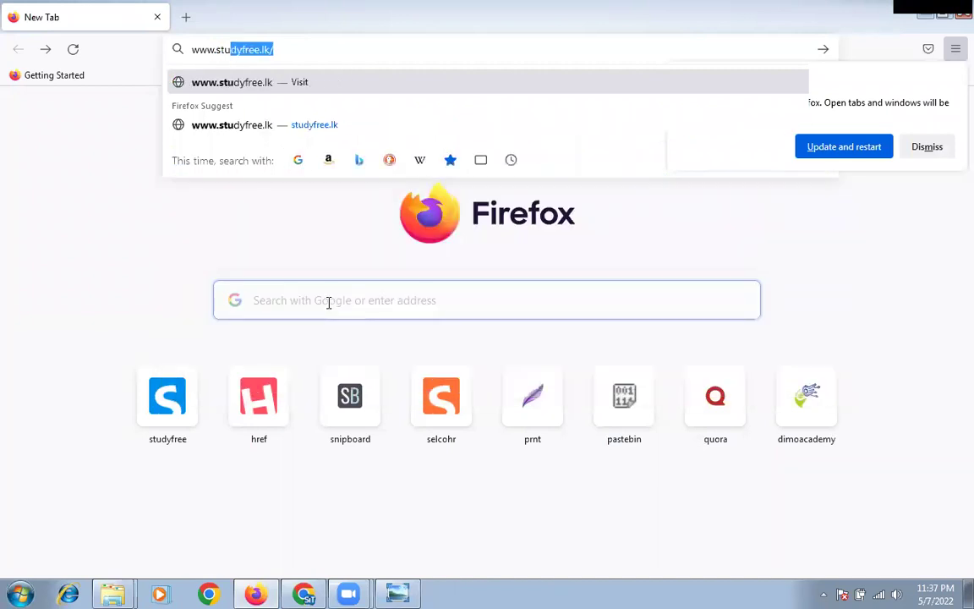
text(dyfree)
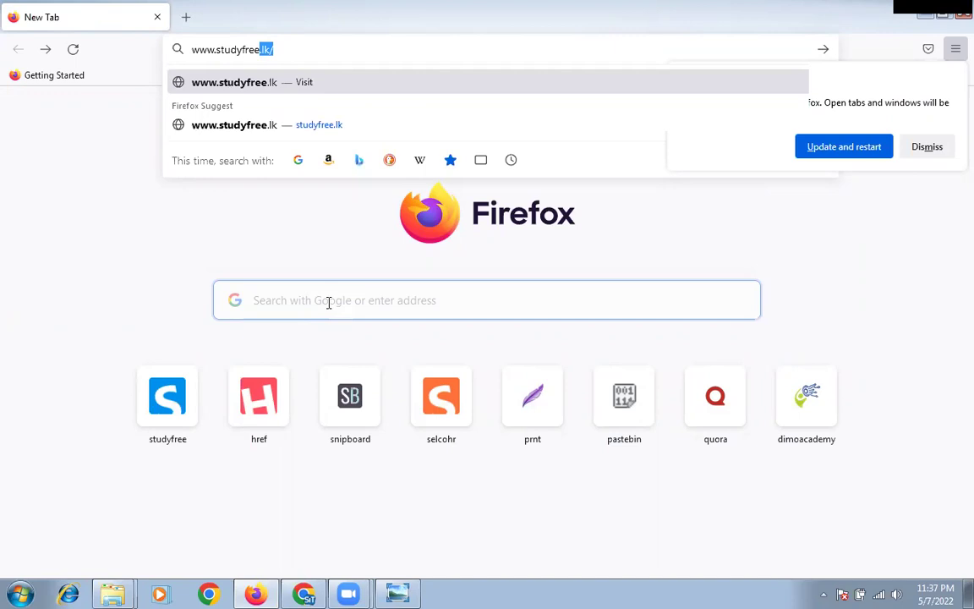
text(.lk)
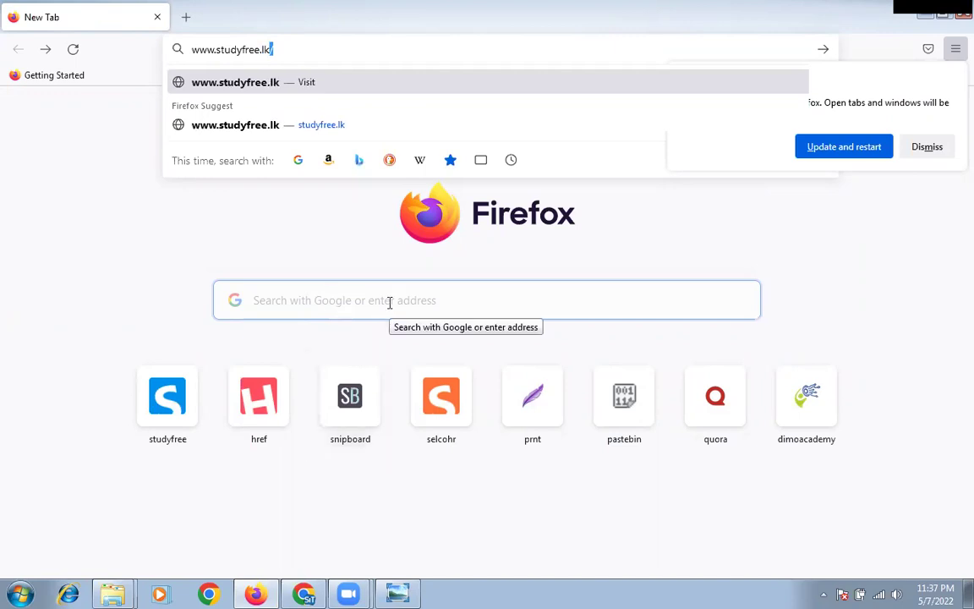
key(Return)
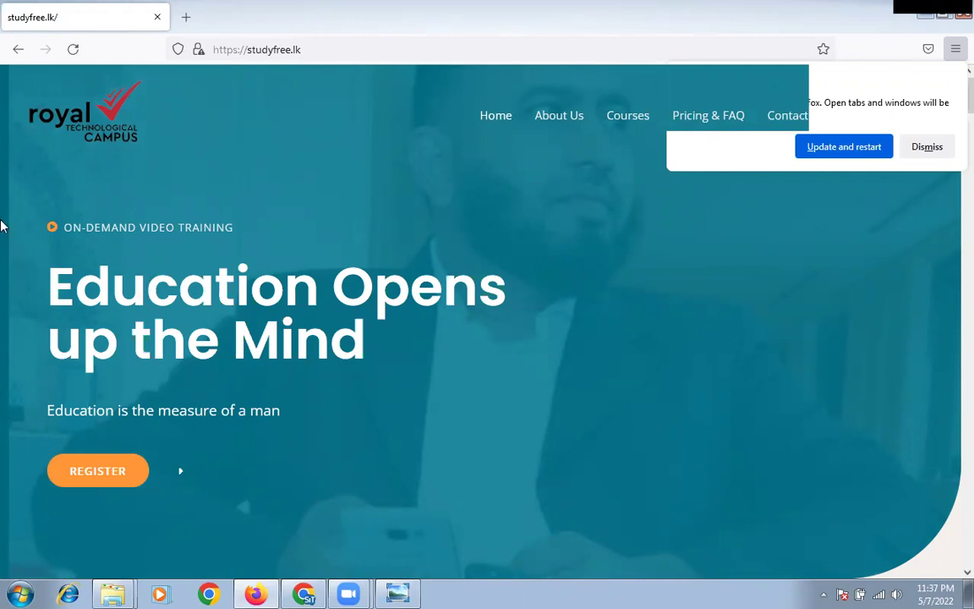
Open the REGISTER form and enter the applicant's first and last name
click(100, 469)
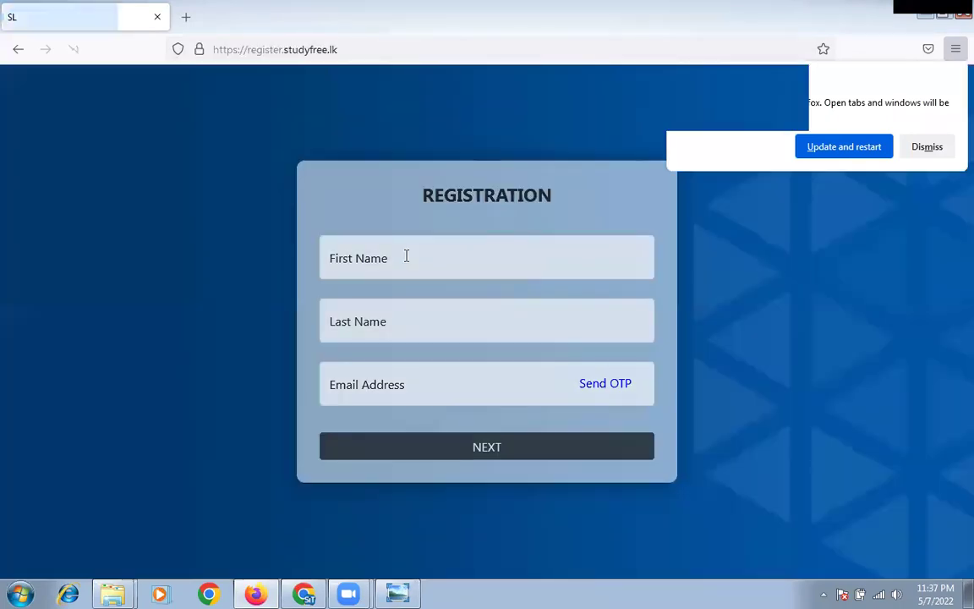
click(405, 255)
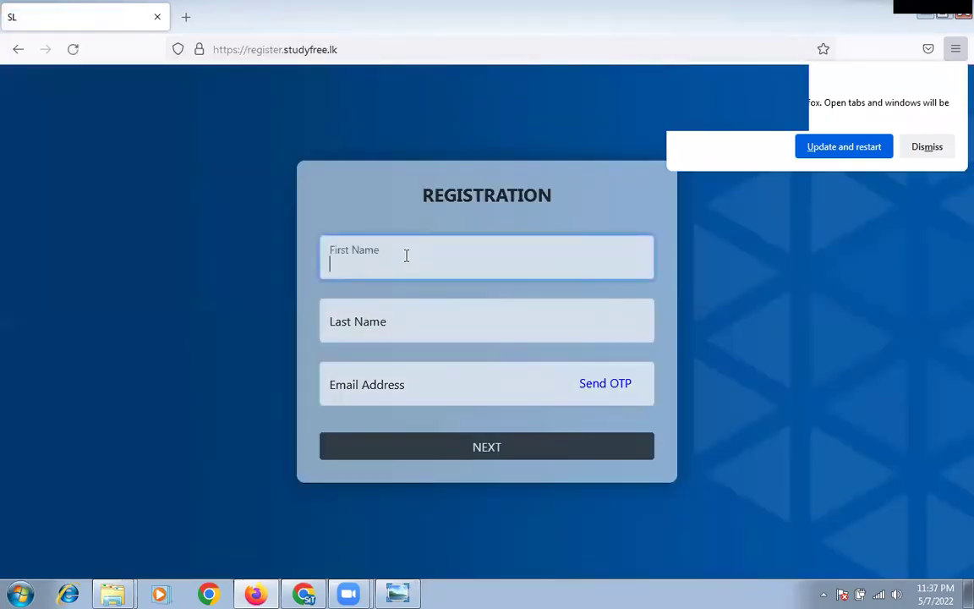
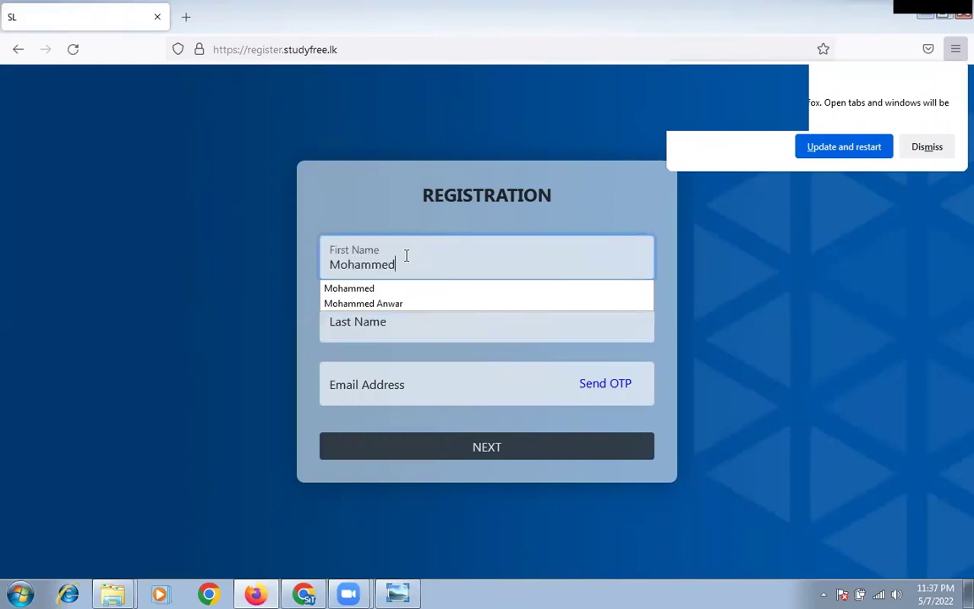
click(373, 329)
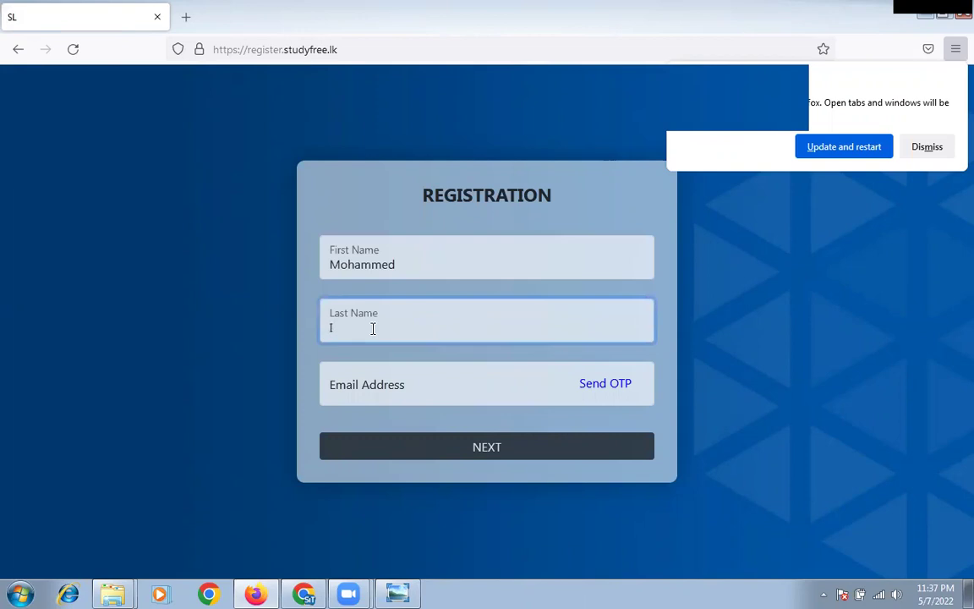
Enter the applicant's e-mail address and request its verification code
click(382, 389)
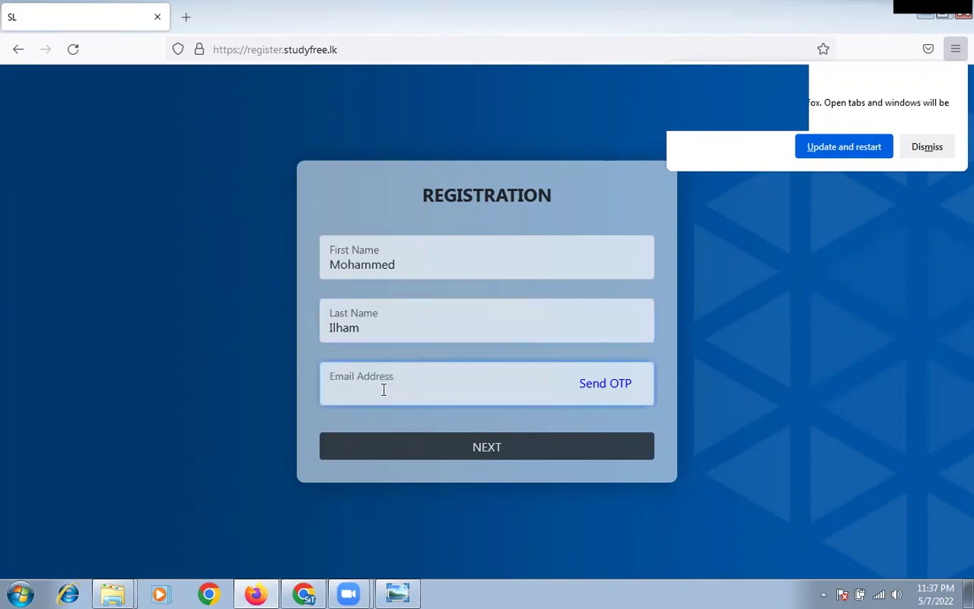
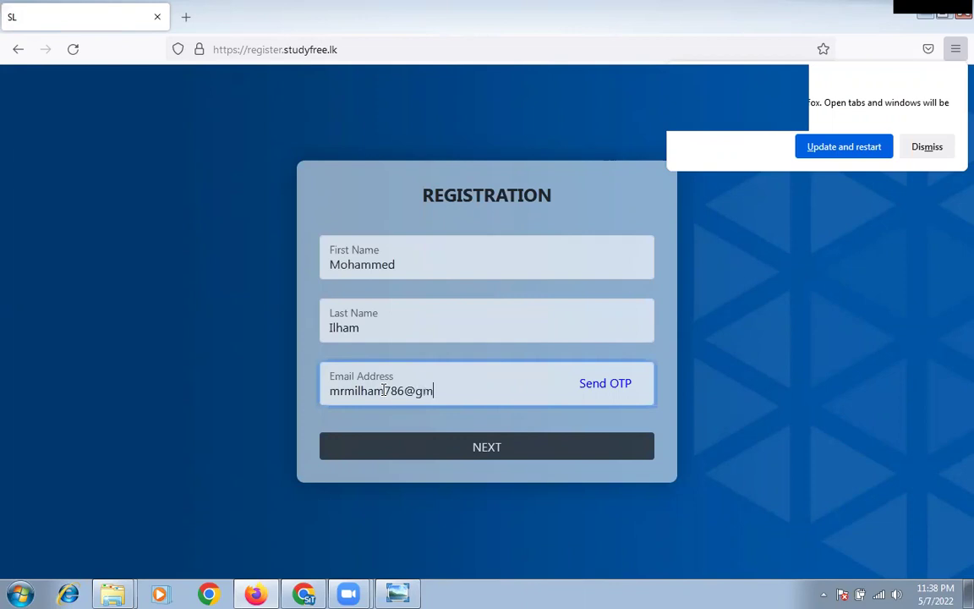
click(599, 392)
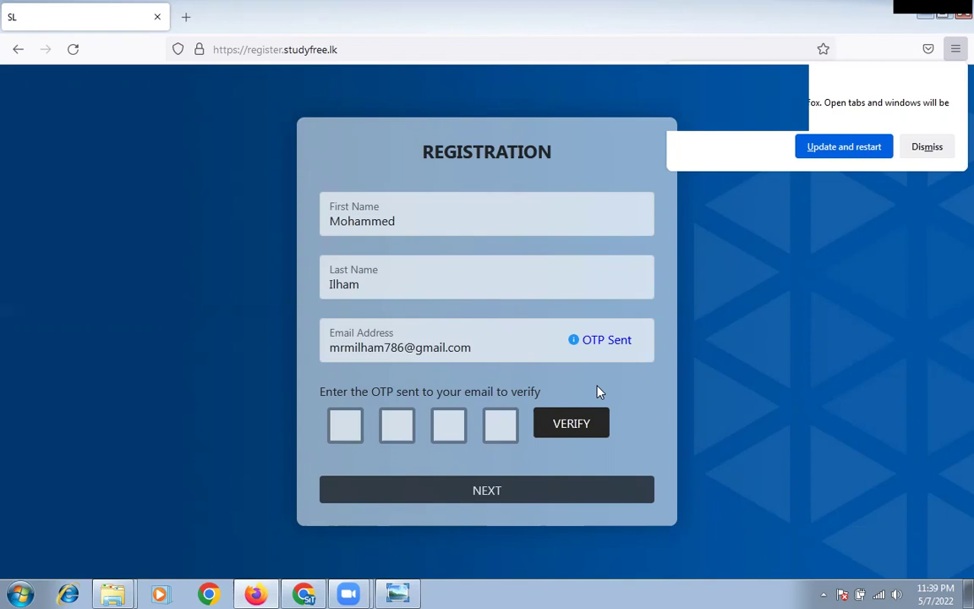
Enter the 4-digit code received by e-mail and verify the address
click(344, 427)
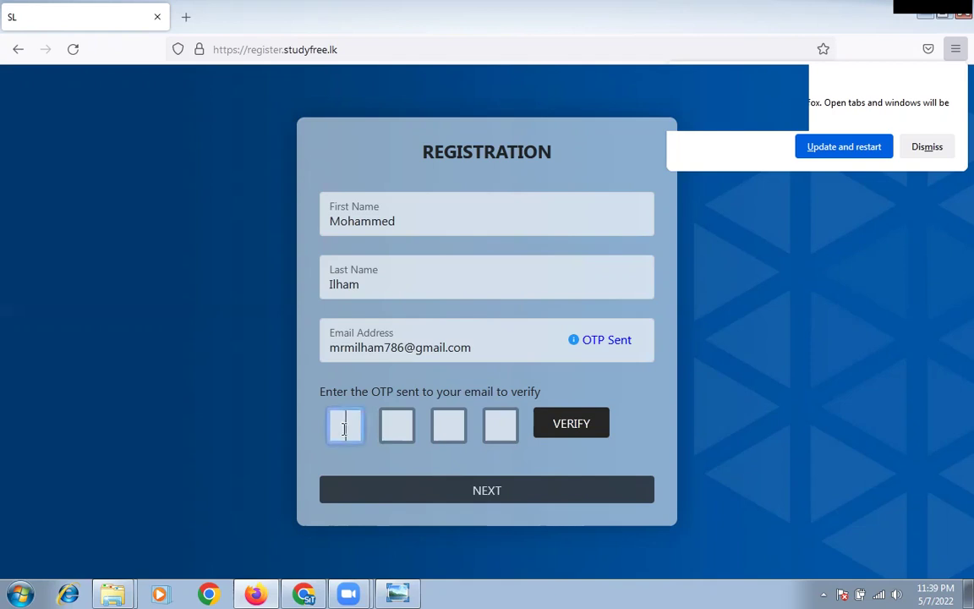
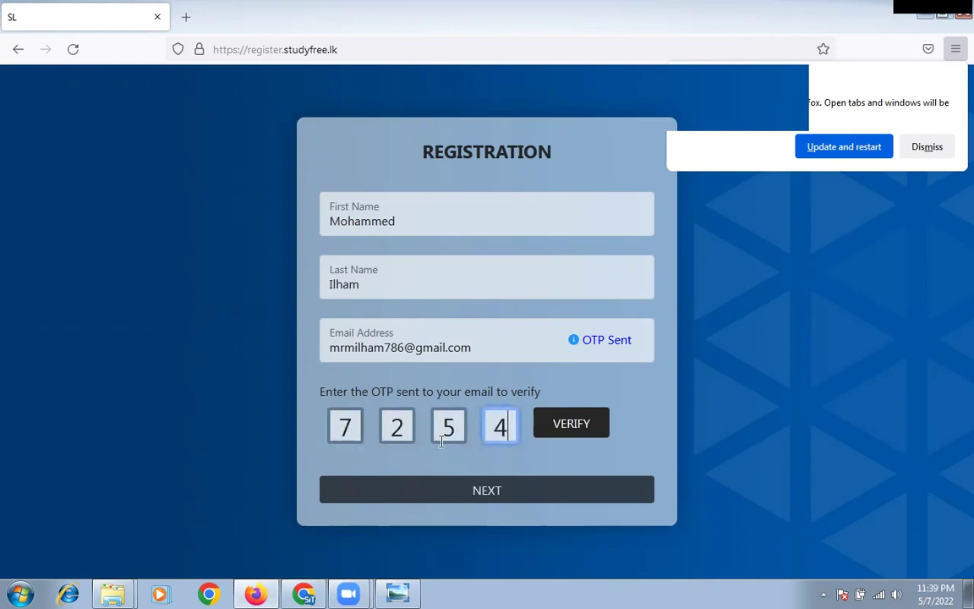
click(580, 430)
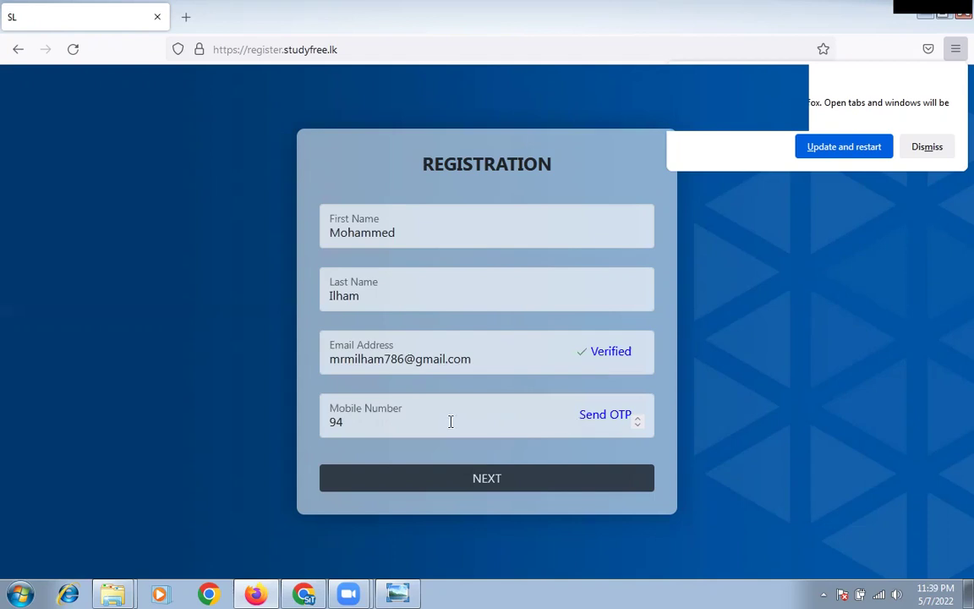
Enter the applicant's mobile number after the 94 prefix and request its verification code
click(374, 425)
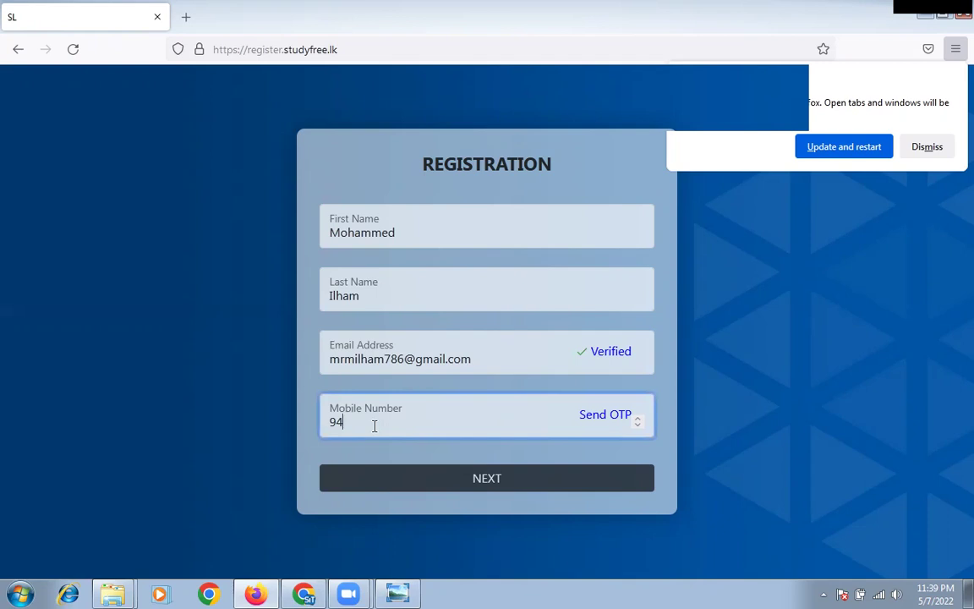
click(597, 422)
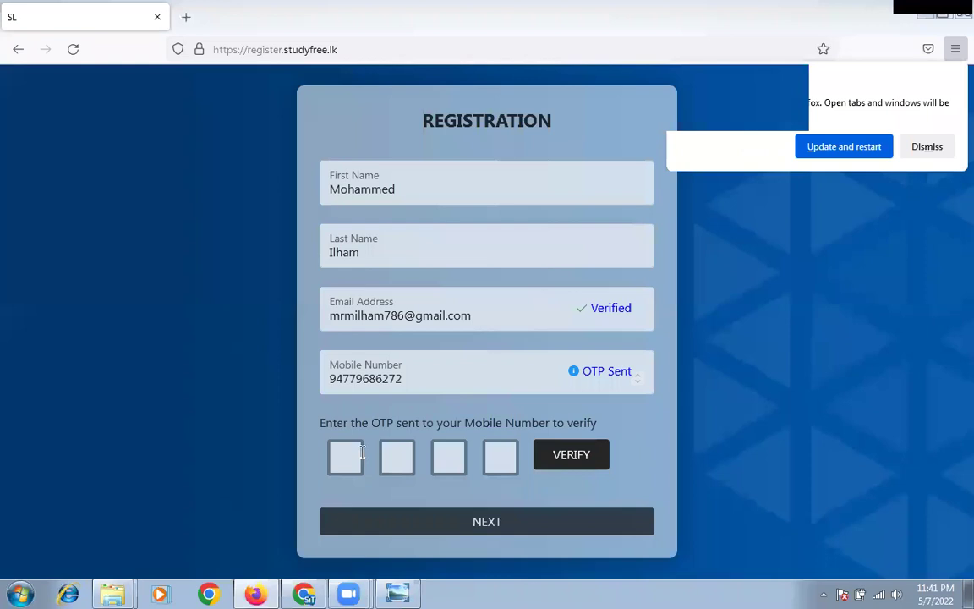
click(347, 457)
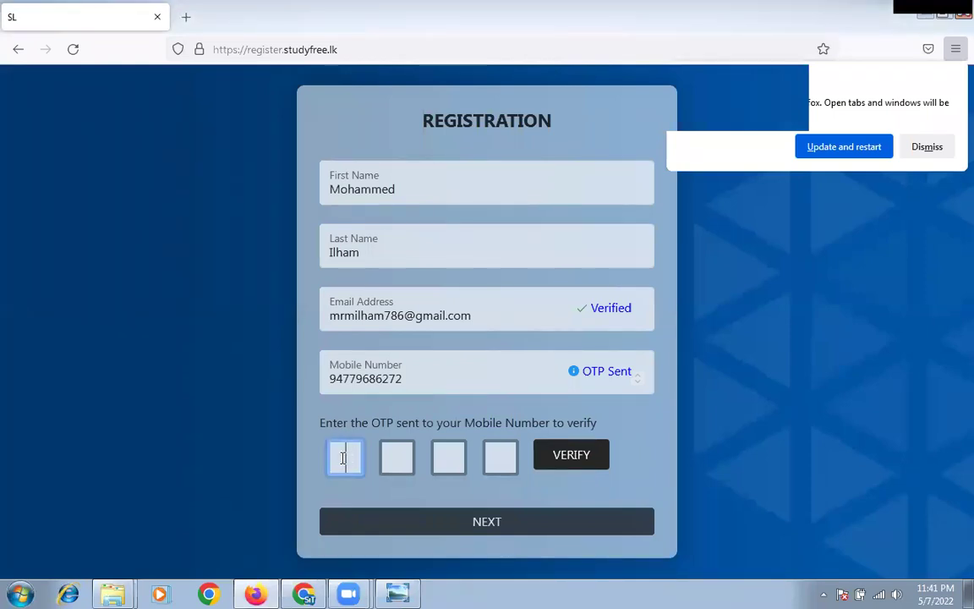
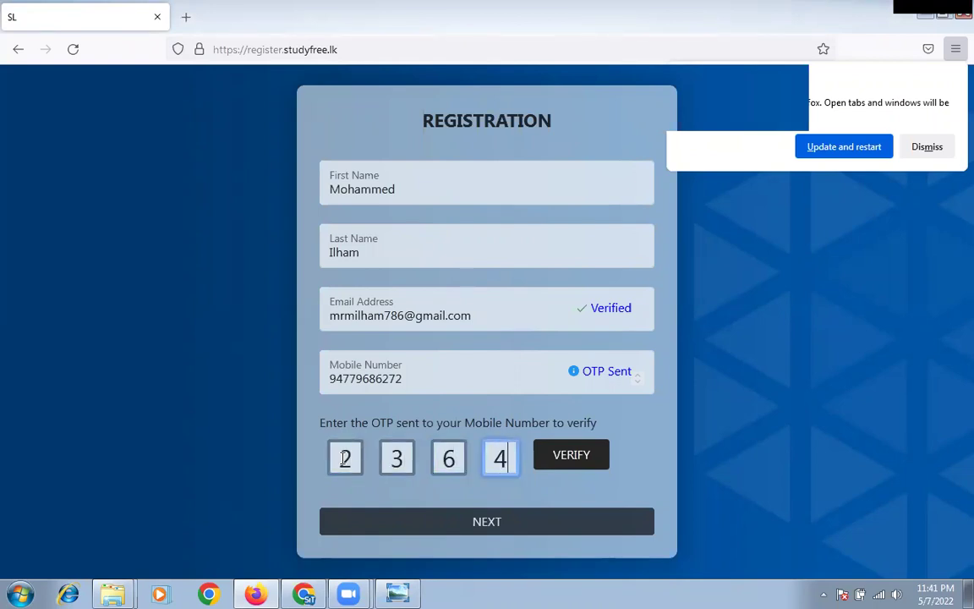
Enter the 4-digit SMS code and verify the mobile number
click(575, 462)
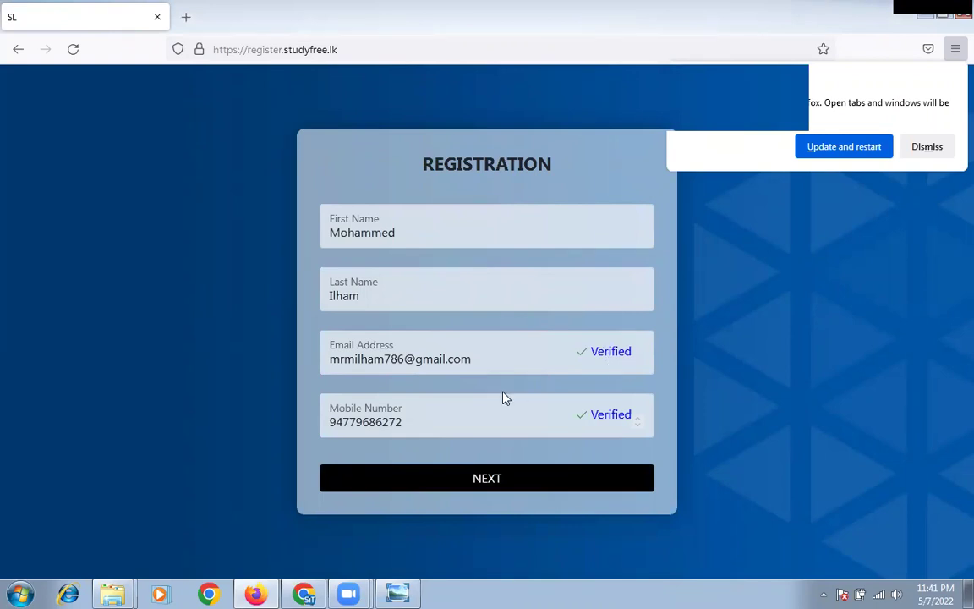
Continue to the second registration page and enter the applicant's NIC number
click(486, 478)
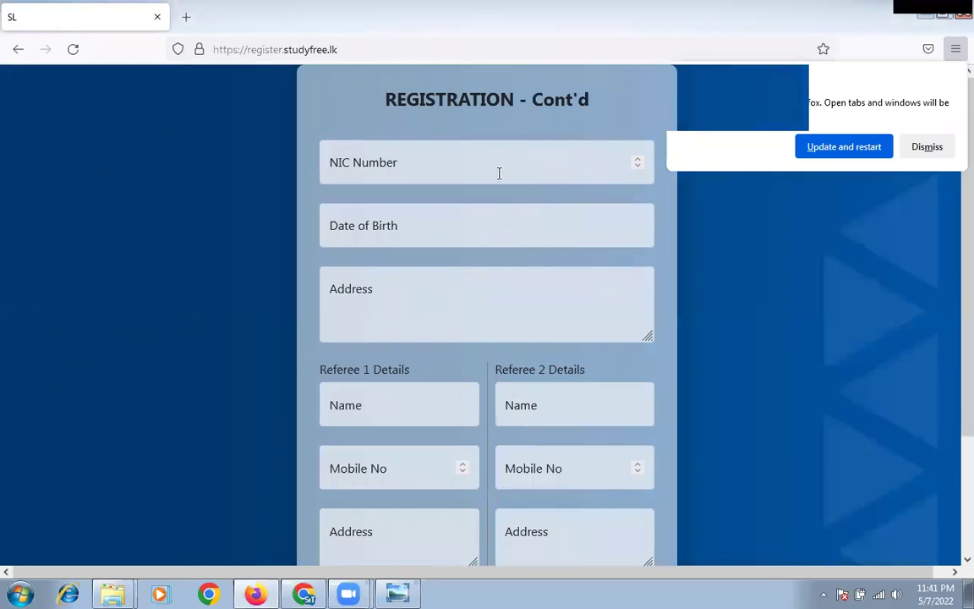
click(492, 167)
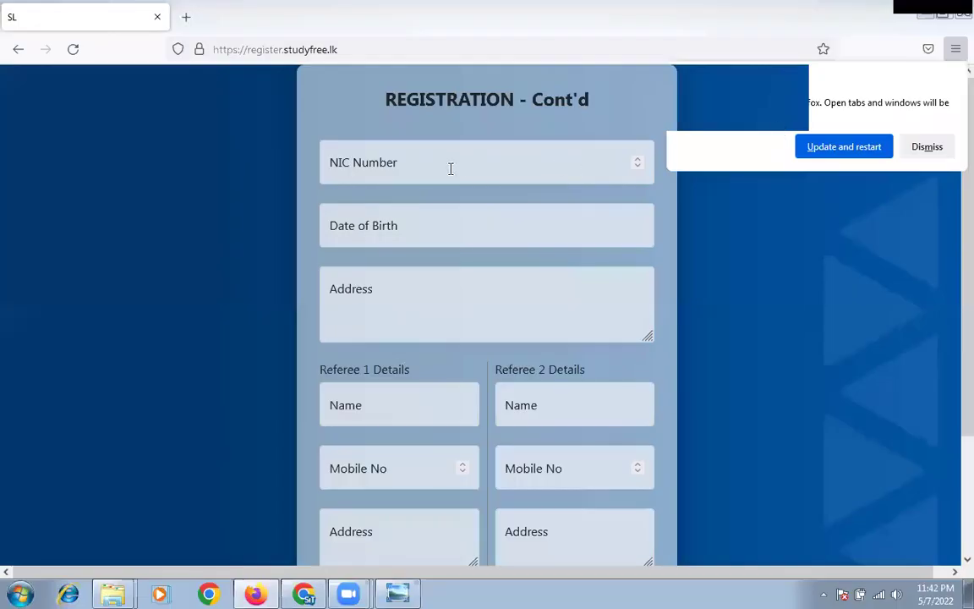
click(449, 168)
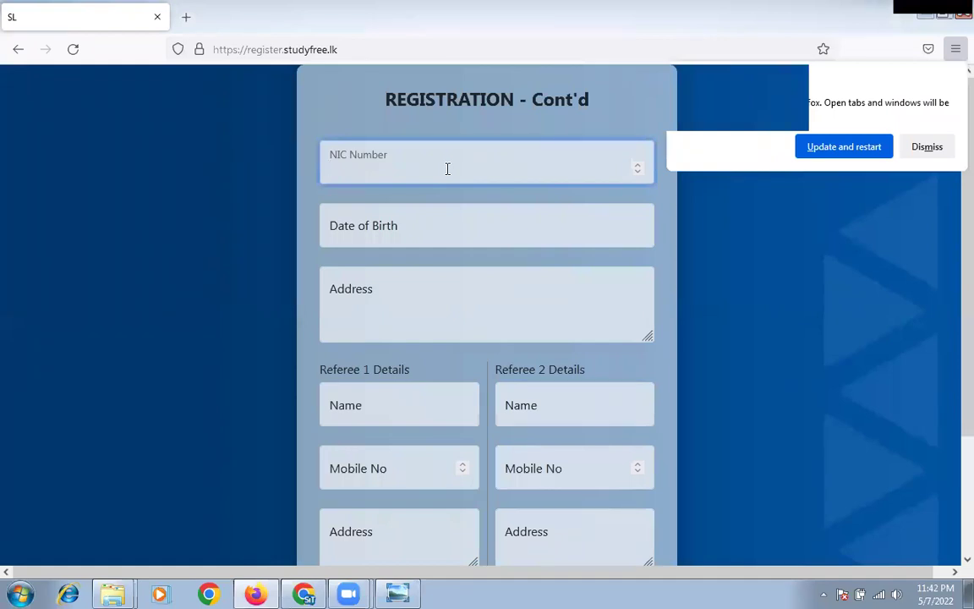
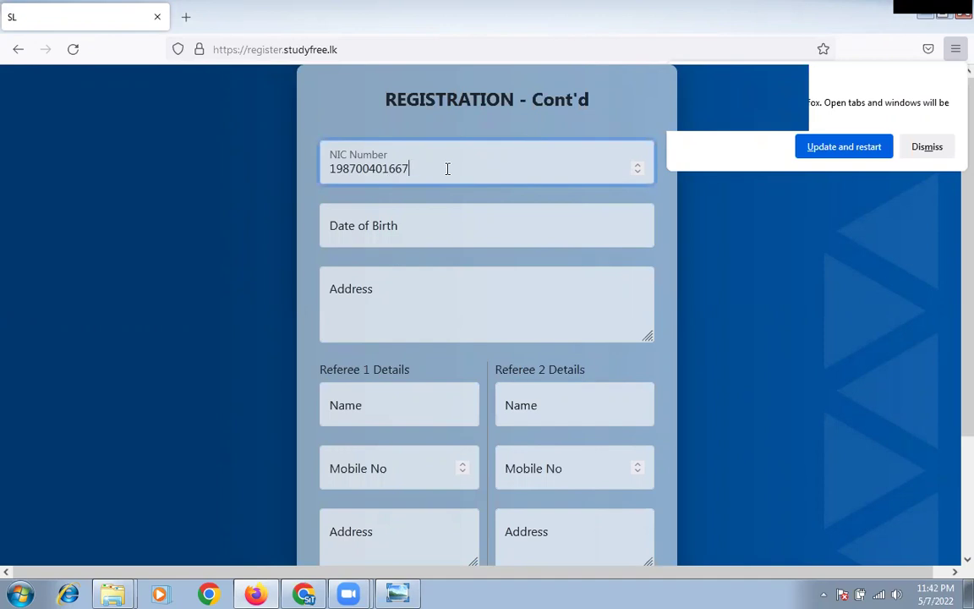
Fill in the applicant's date of birth and home address
click(374, 235)
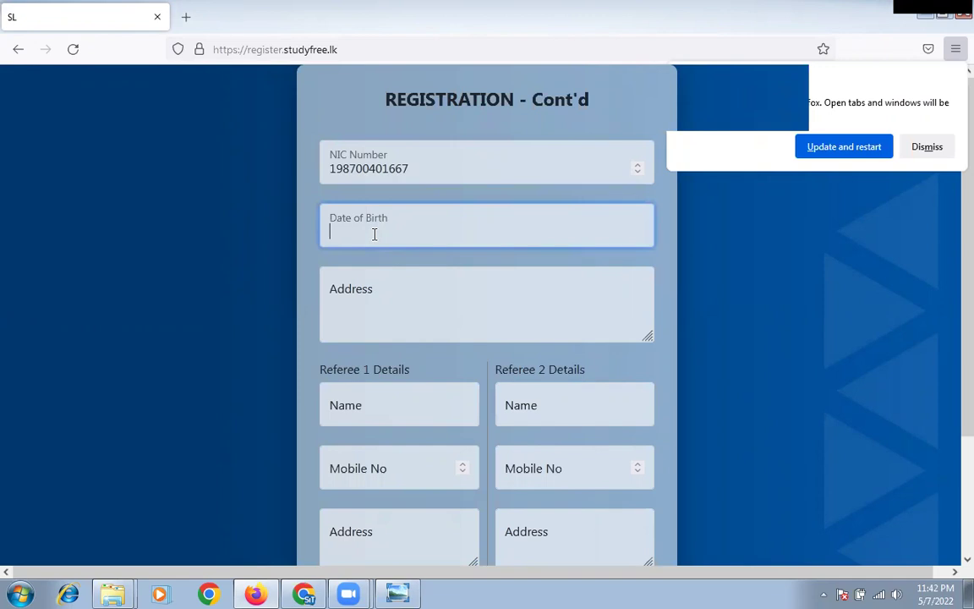
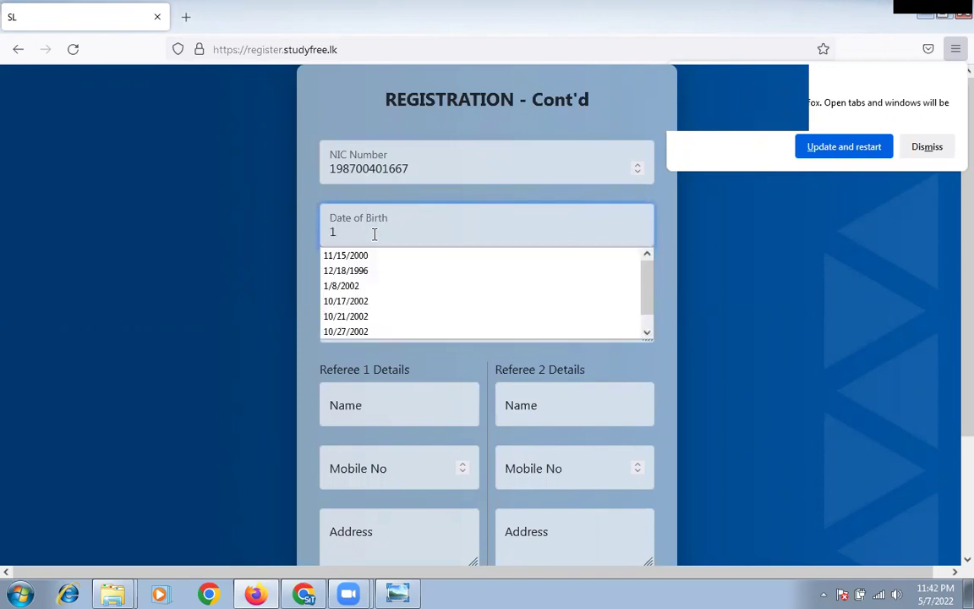
key(BackSpace)
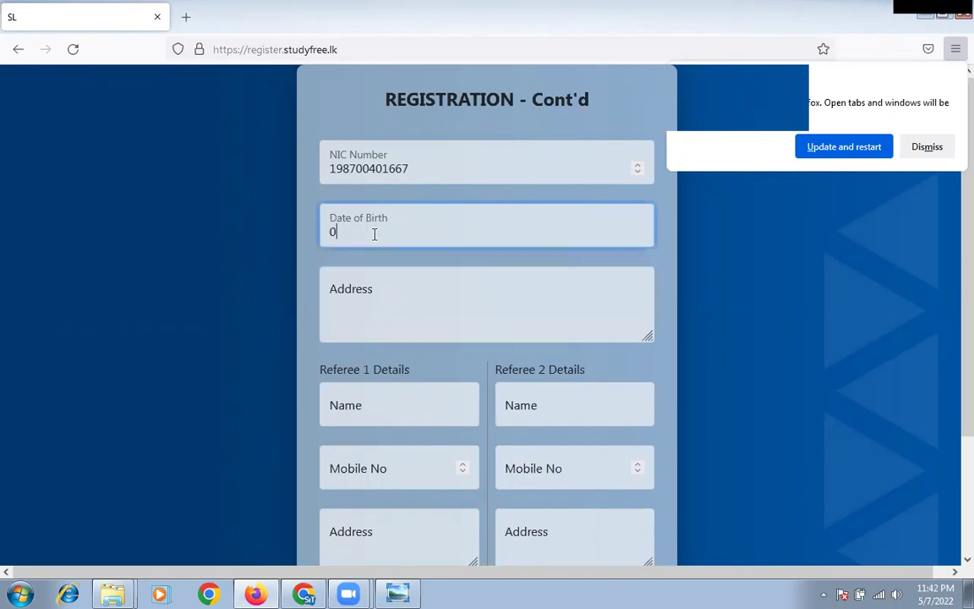
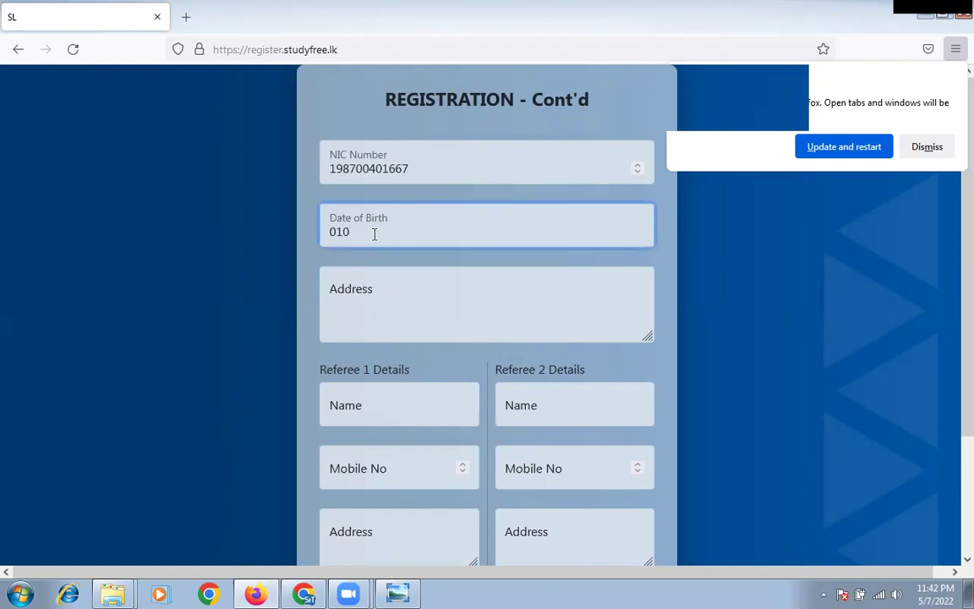
click(370, 300)
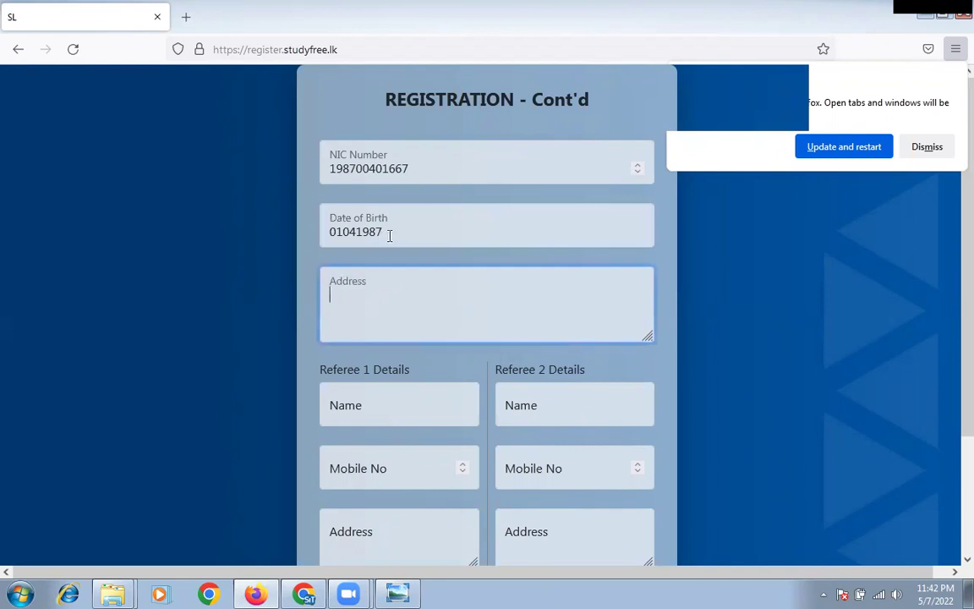
click(386, 233)
click(361, 280)
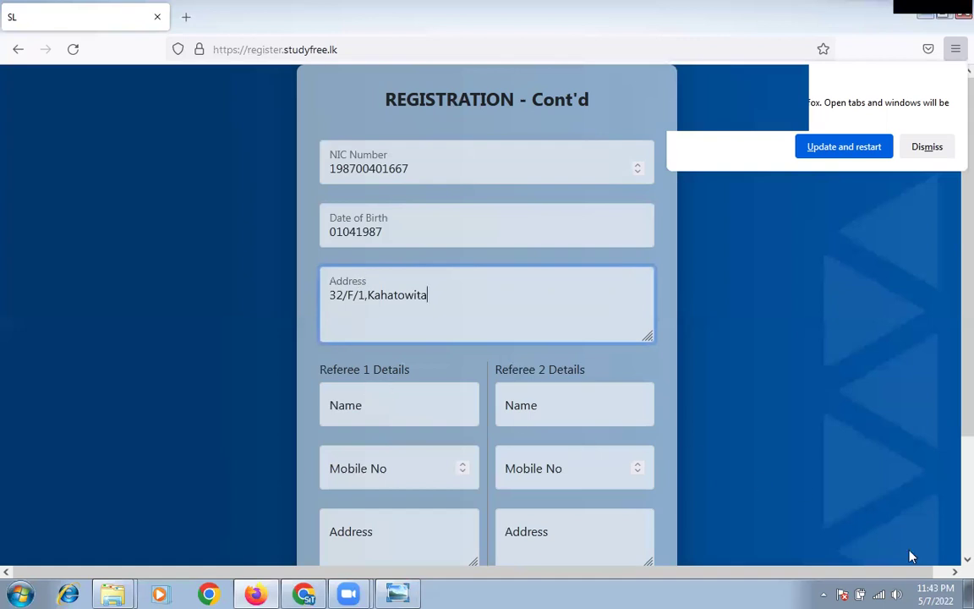
Enter Referee 1's name and mobile number
scroll(950, 561, down, 2)
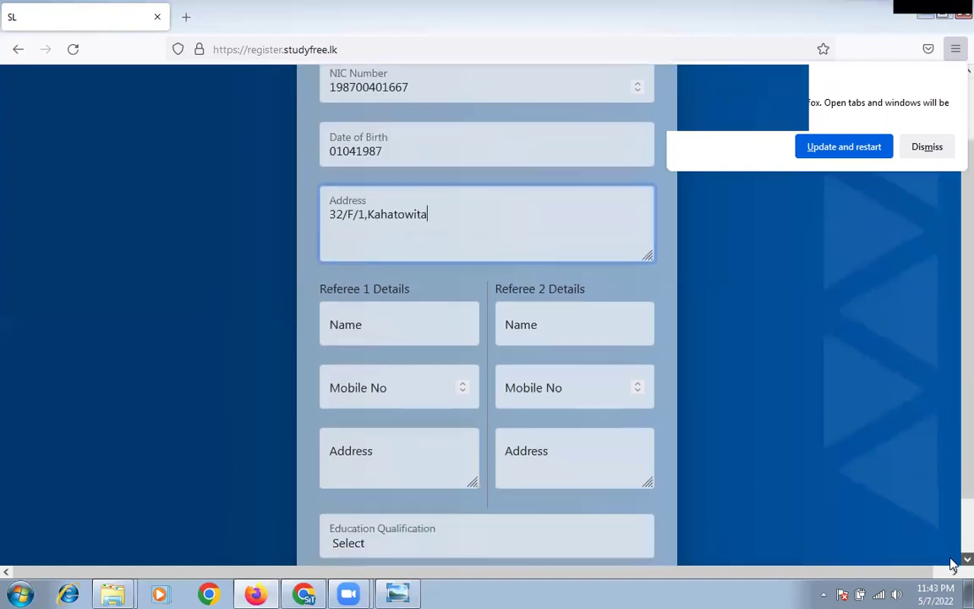
scroll(950, 562, down, 2)
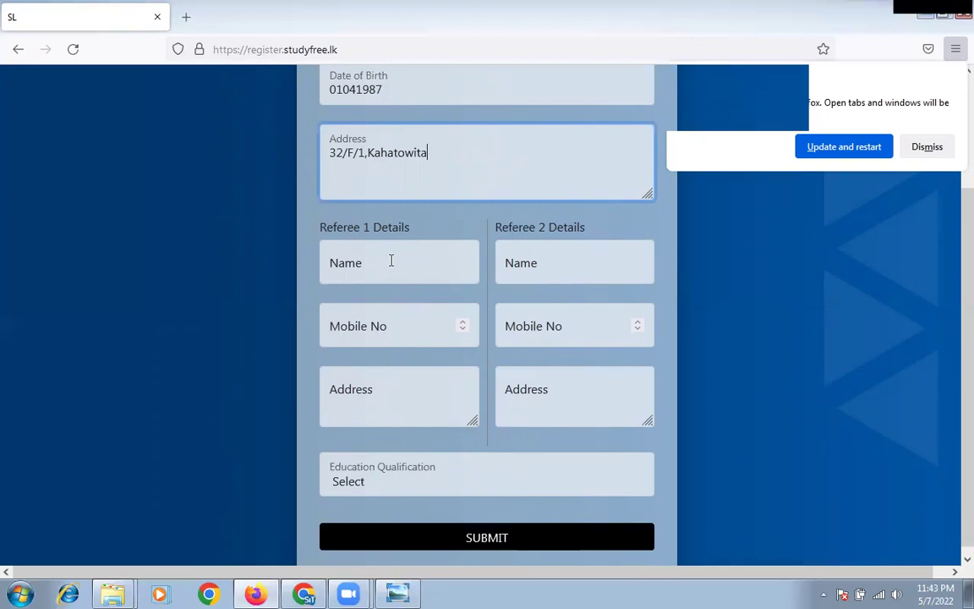
click(347, 257)
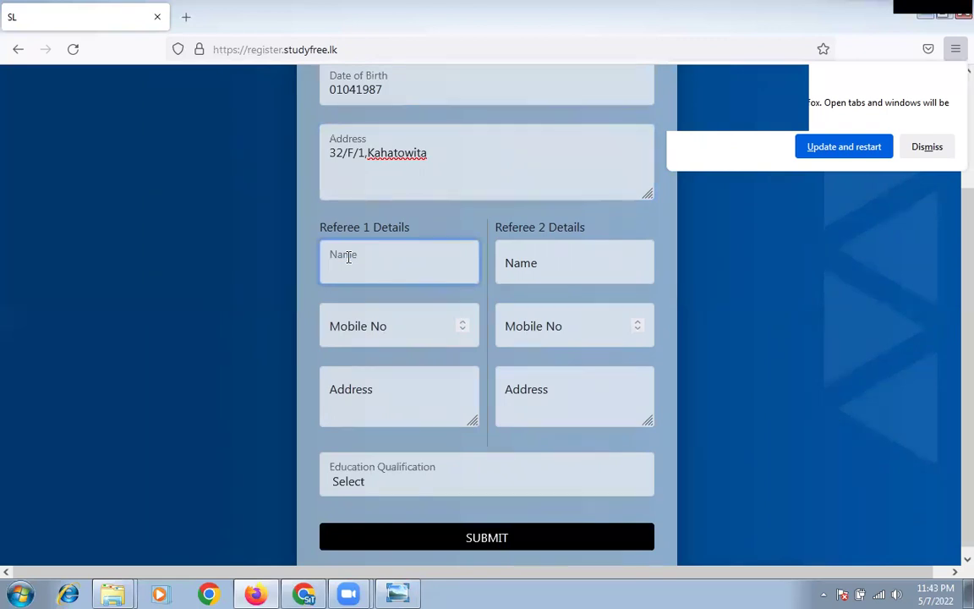
text(SIT)
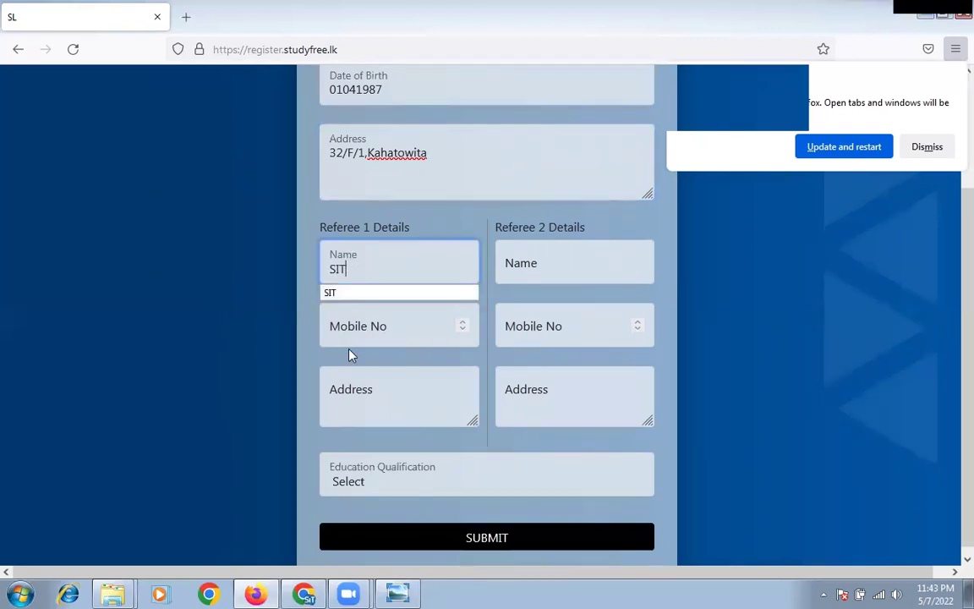
click(383, 336)
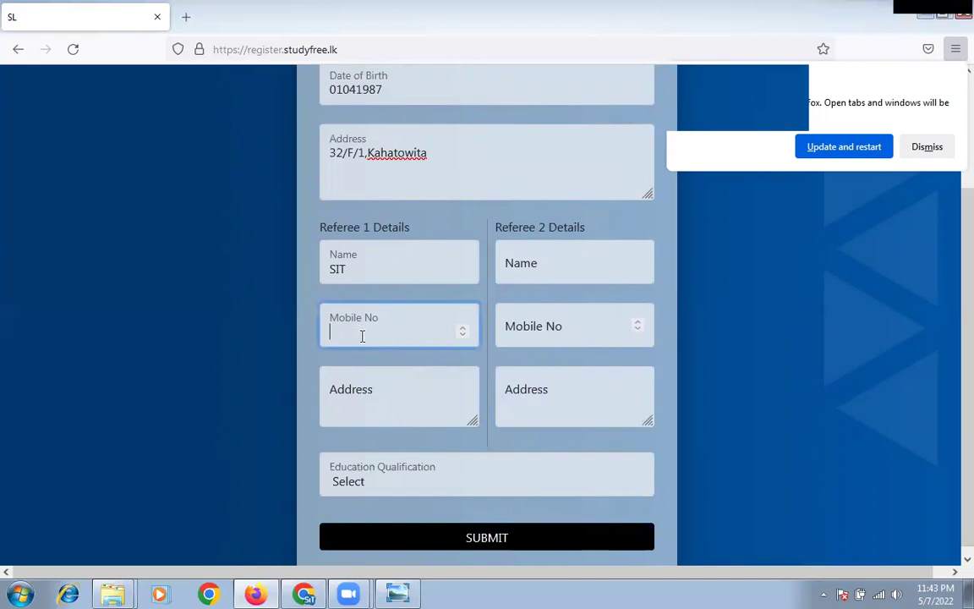
Enter Referee 1's address, correcting a mistyped letter
click(363, 394)
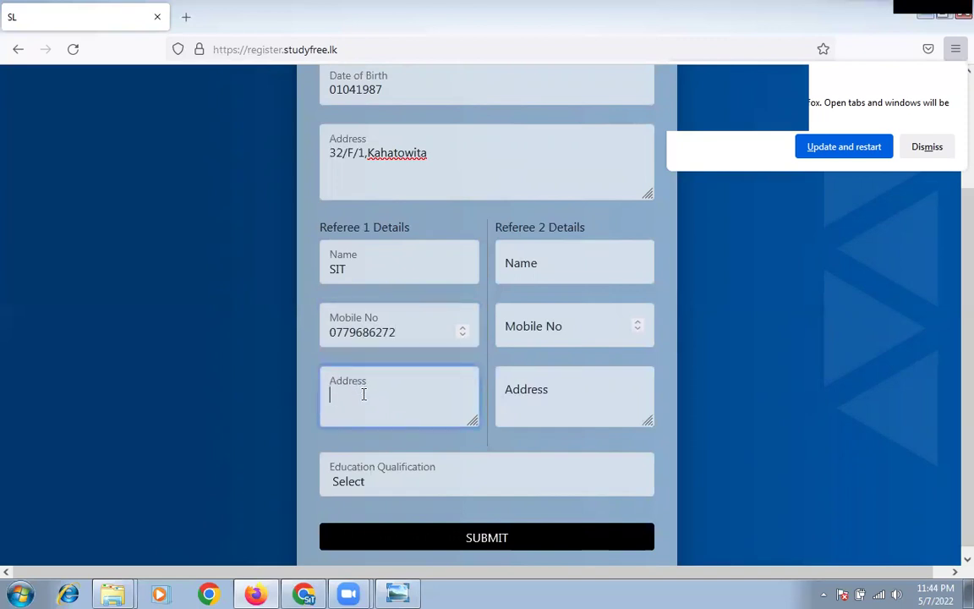
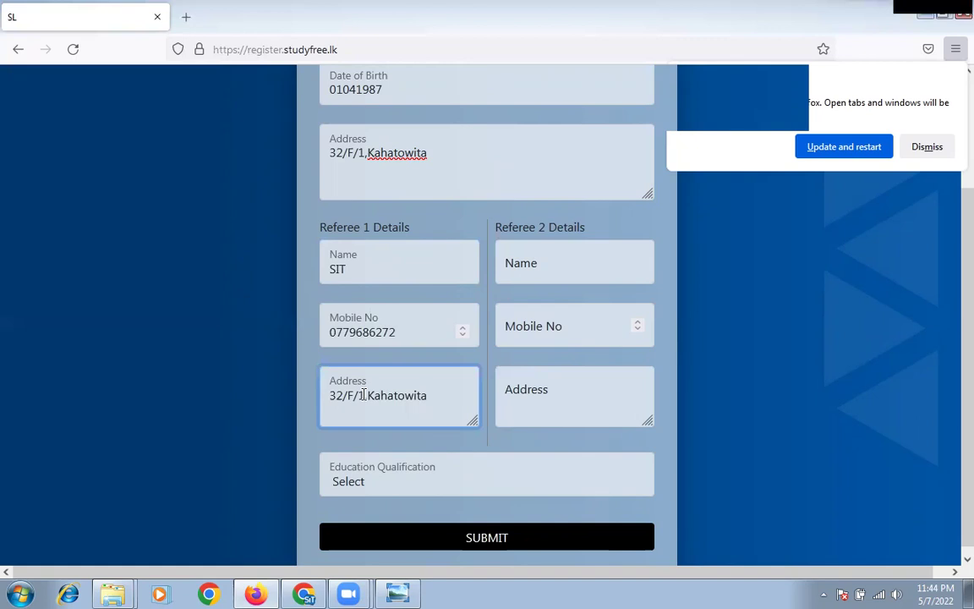
click(555, 271)
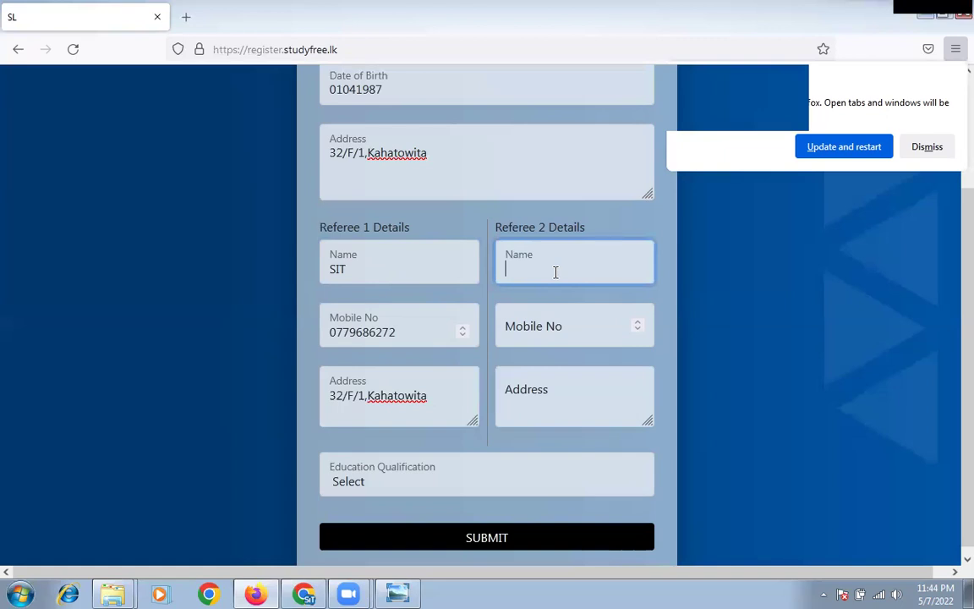
Enter Referee 2's name, mobile number and address
text(R)
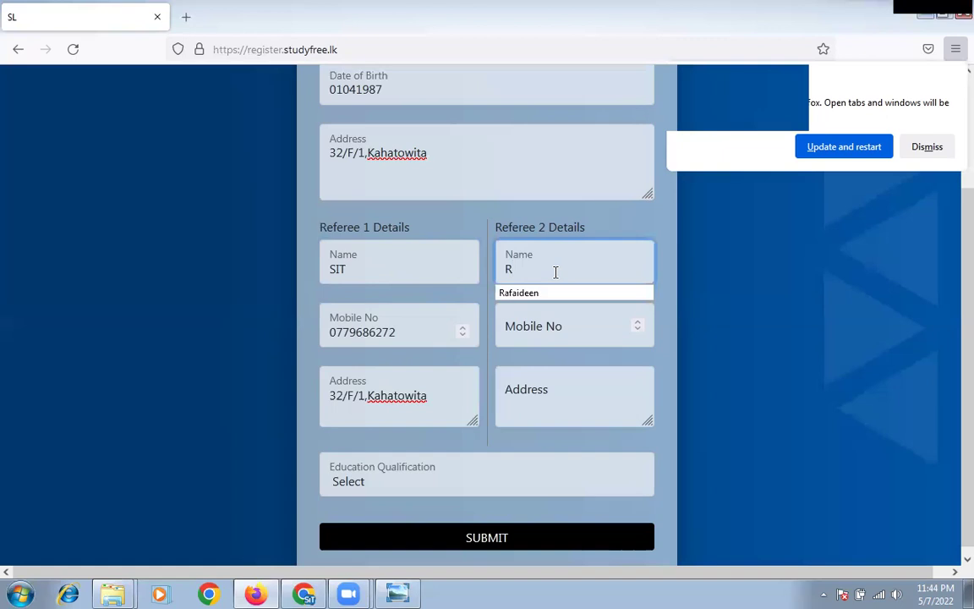
text(ak)
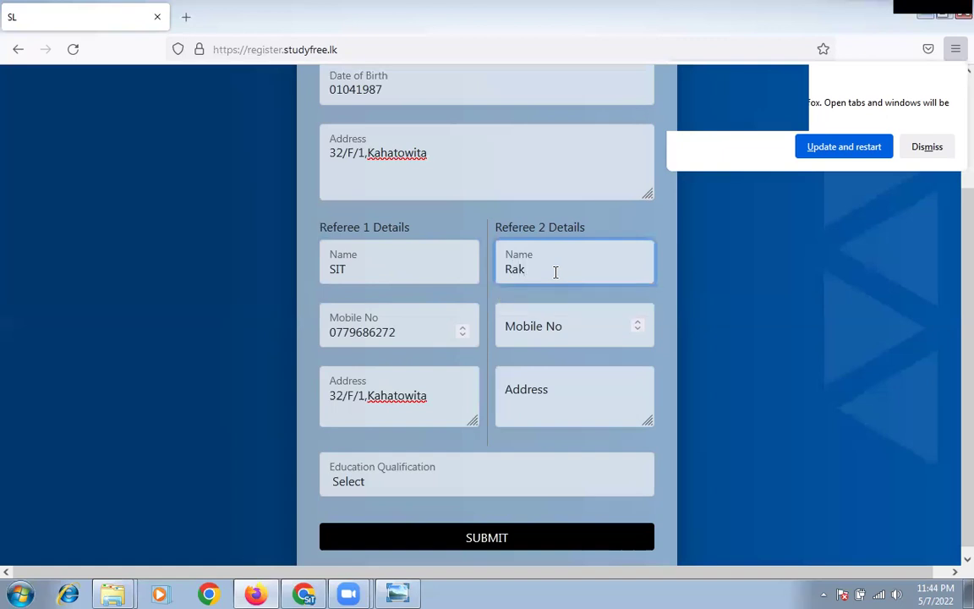
text(eeb)
click(557, 334)
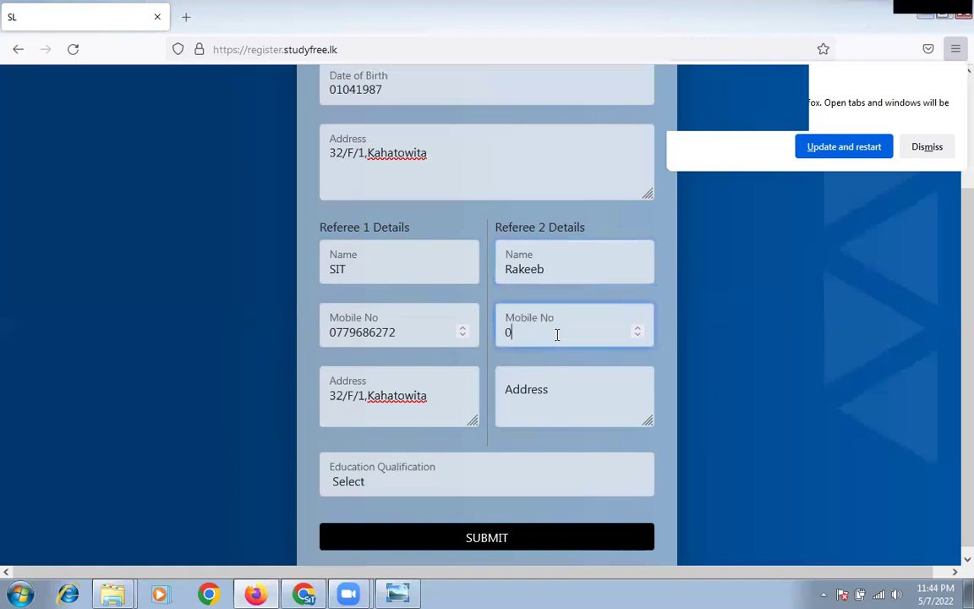
click(550, 393)
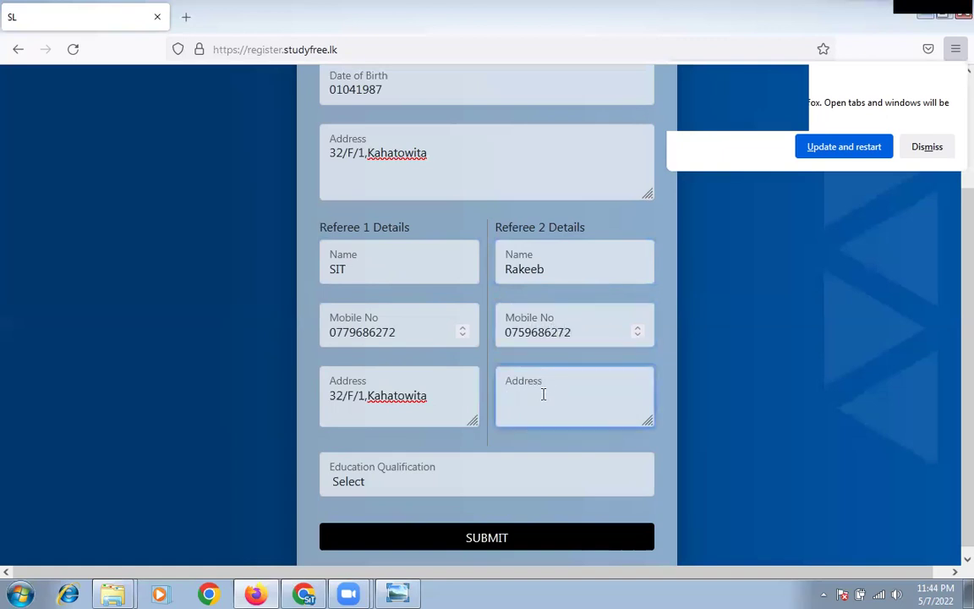
click(440, 399)
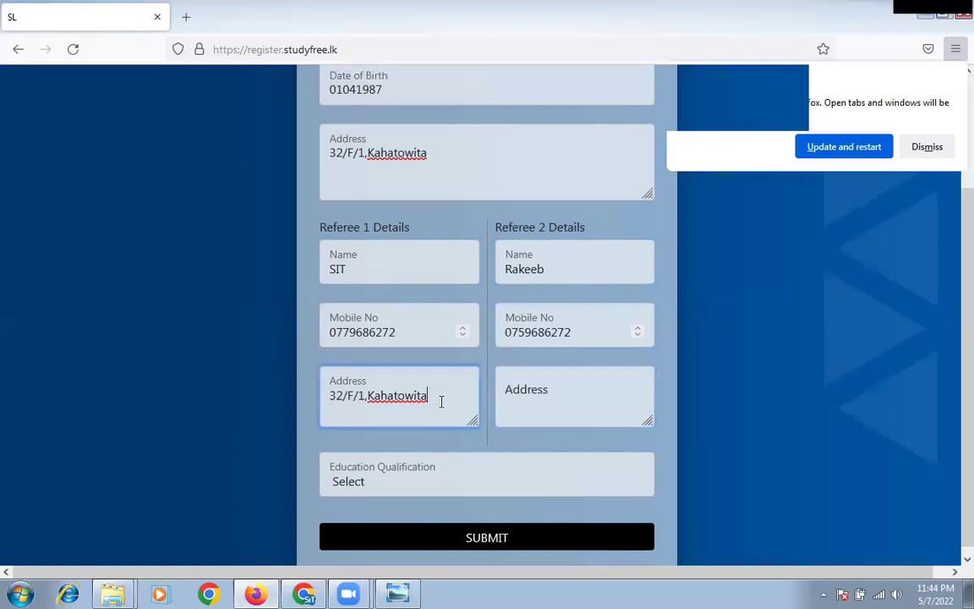
click(543, 387)
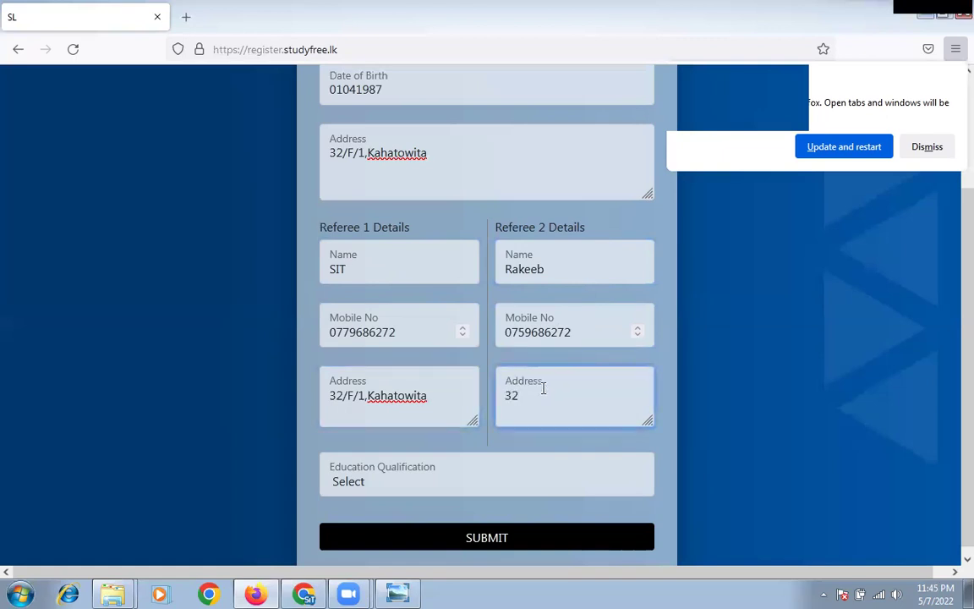
click(434, 483)
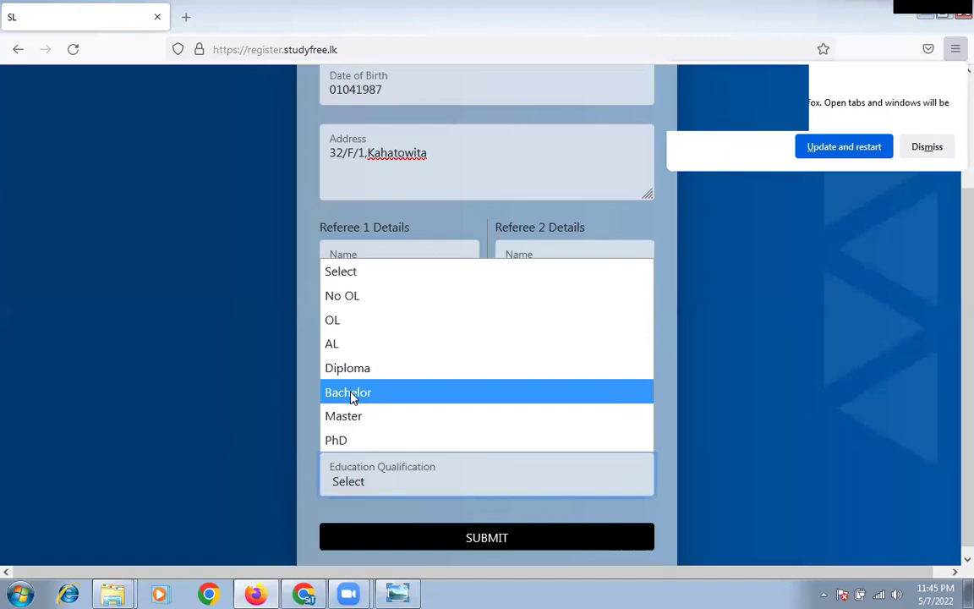
Choose Bachelor as the education qualification and submit the registration
key(Escape)
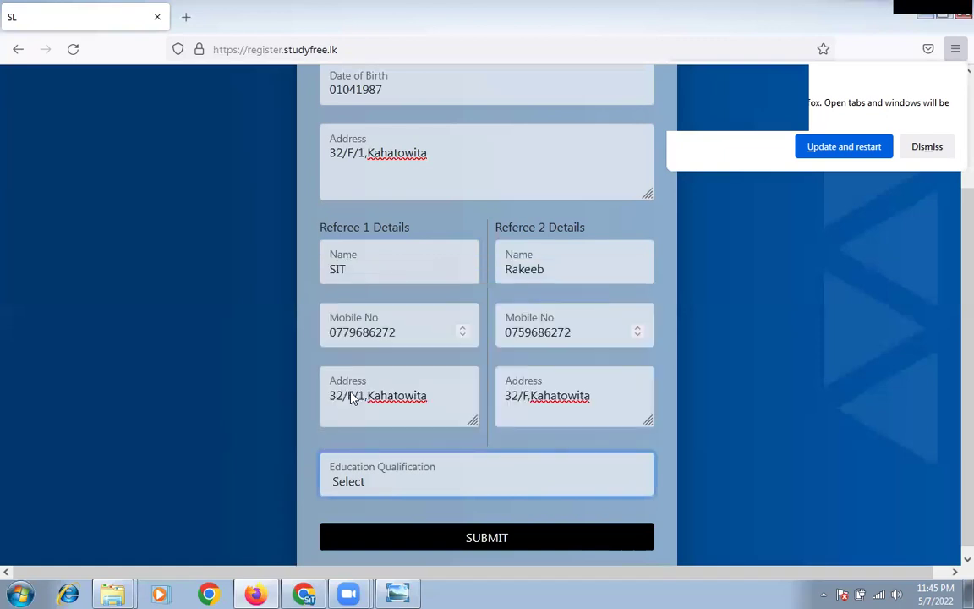
key(b)
click(486, 541)
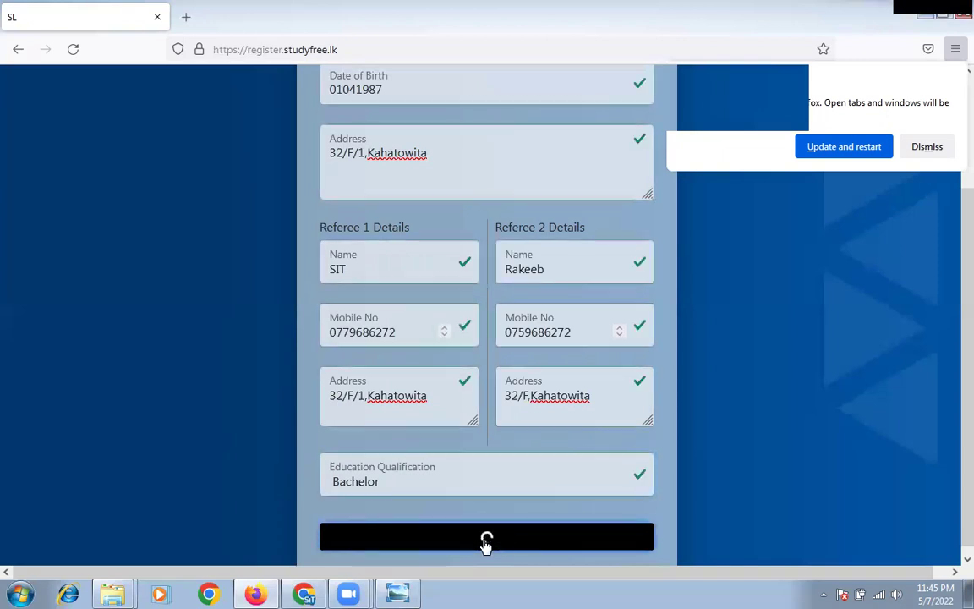